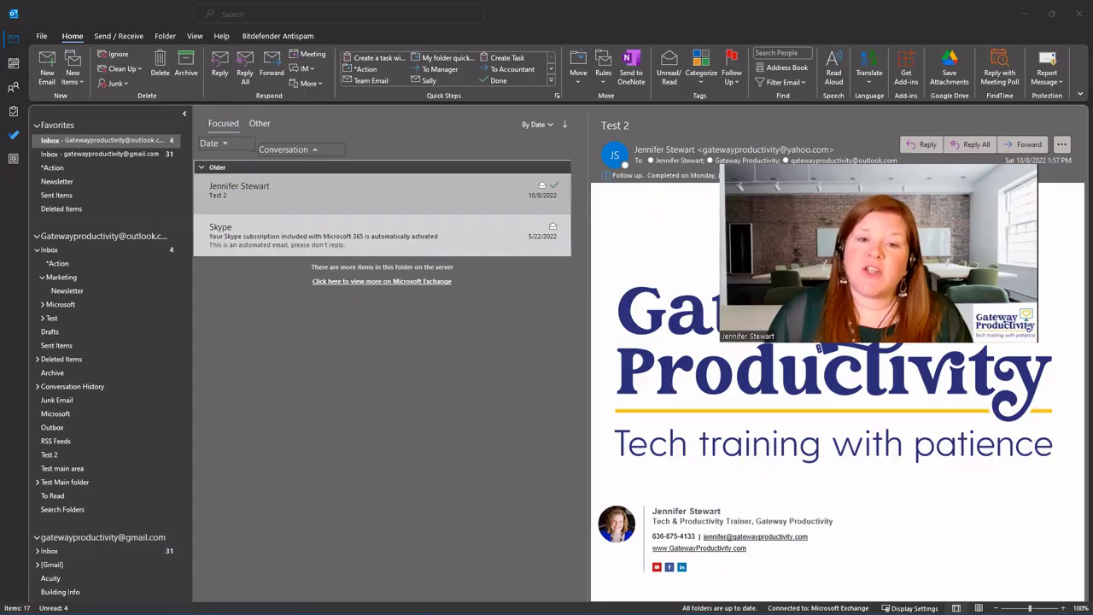
- Open the Gateway Productivity contact in People, start editing its business card, and review the image layout options
{"action": "left_click", "coordinate": [10, 89]}
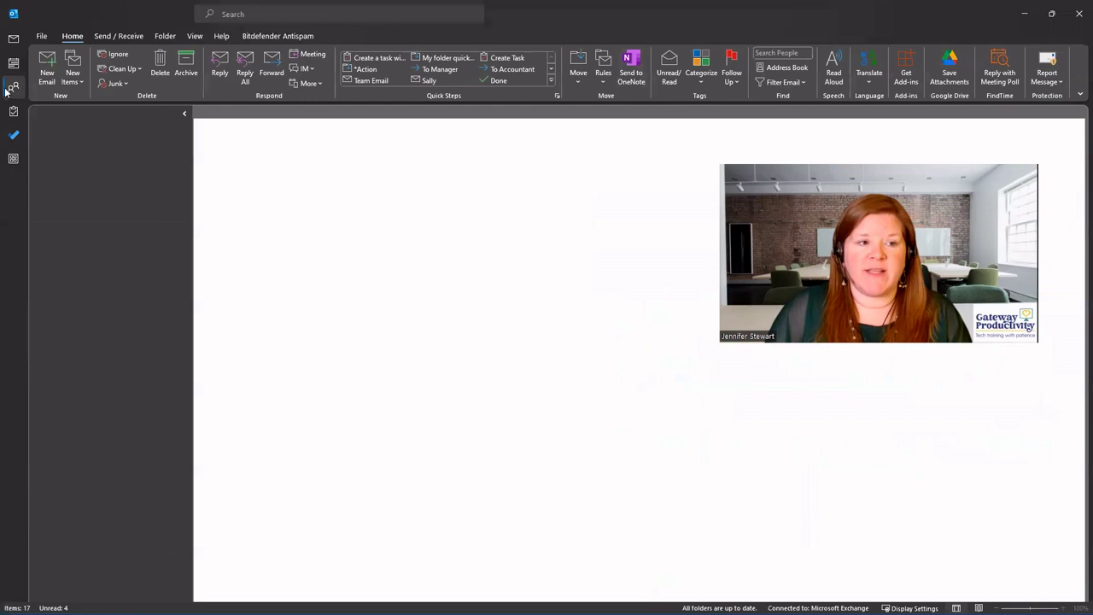
{"action": "mouse_move", "coordinate": [7, 91]}
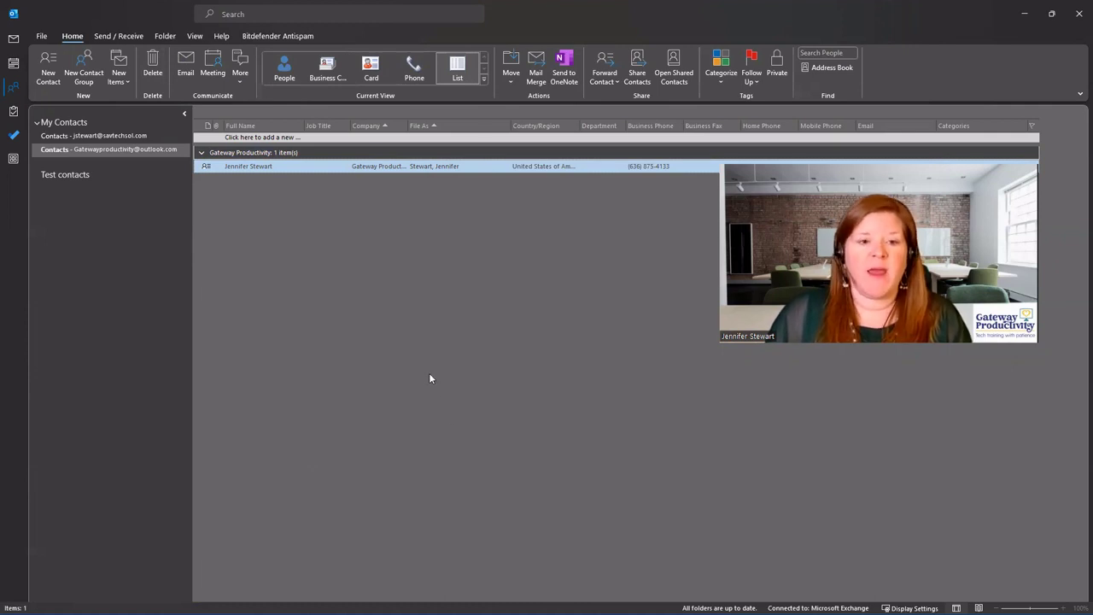
{"action": "double_click", "coordinate": [362, 165]}
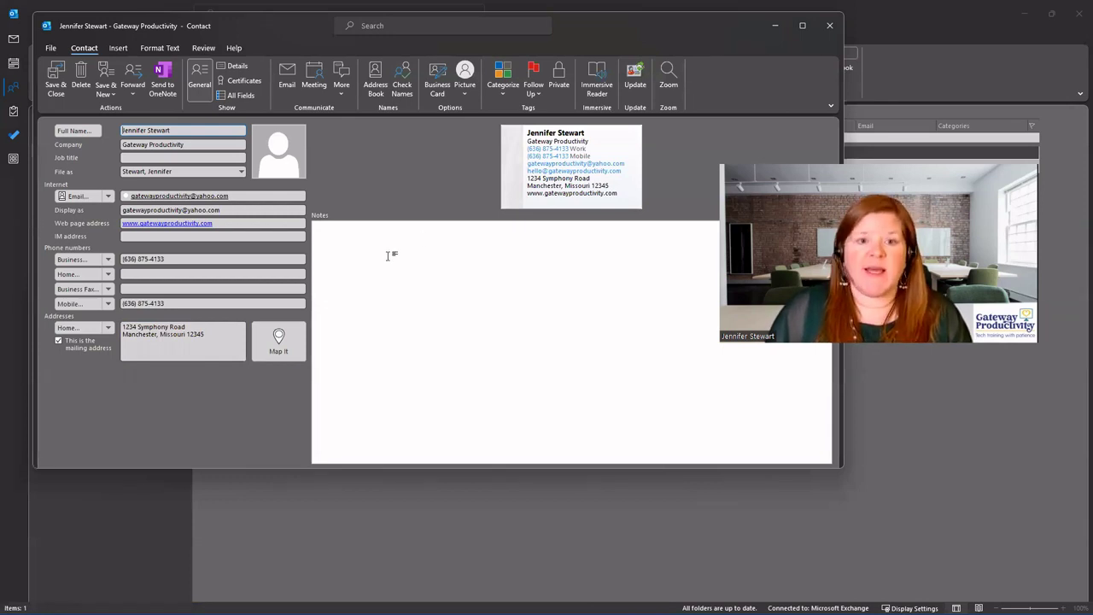
{"action": "left_click", "coordinate": [437, 88]}
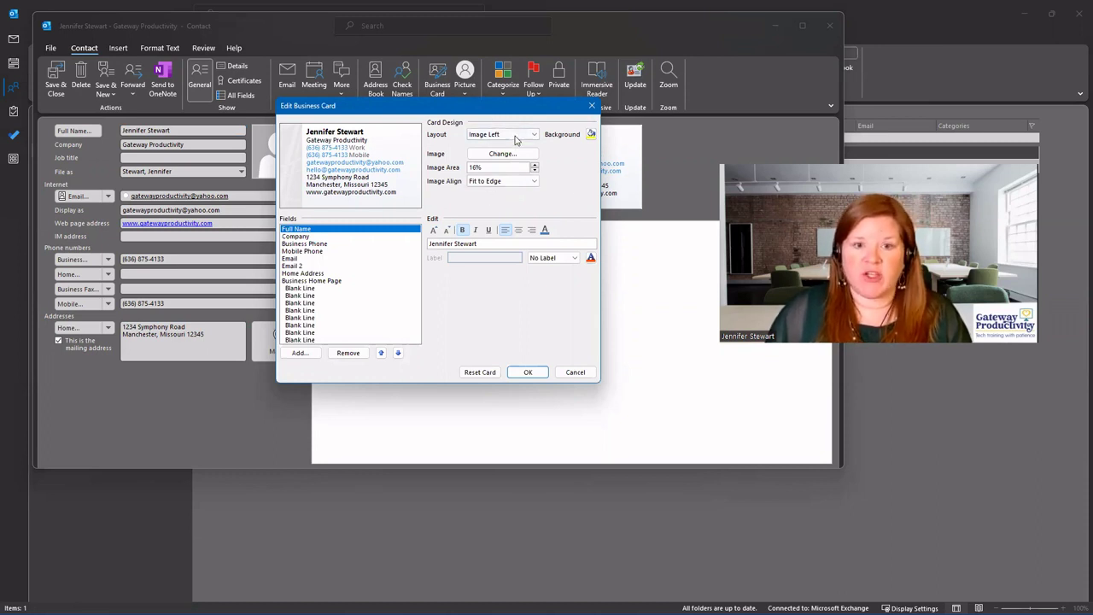
{"action": "left_click", "coordinate": [516, 138]}
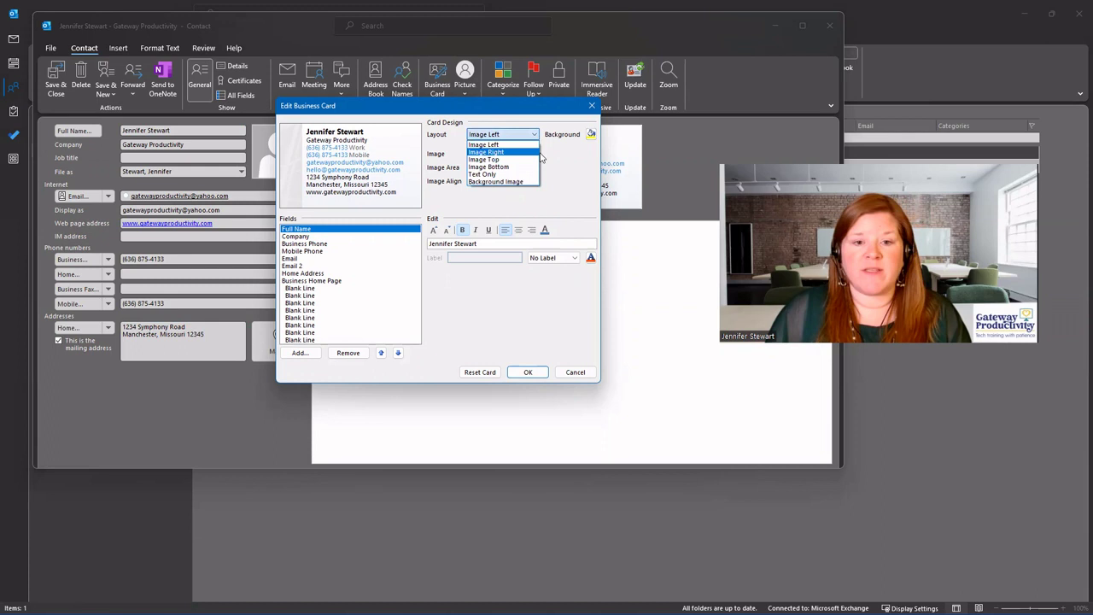
{"action": "left_click", "coordinate": [561, 173]}
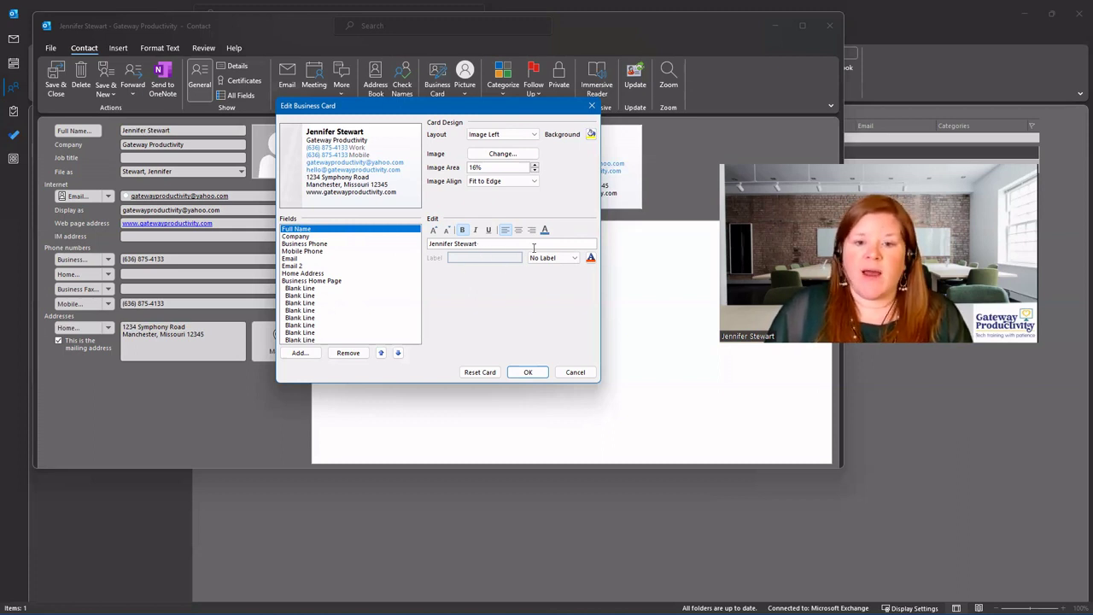
- Change the font colour of the business card's Full Name field to blue
{"action": "left_click", "coordinate": [543, 232]}
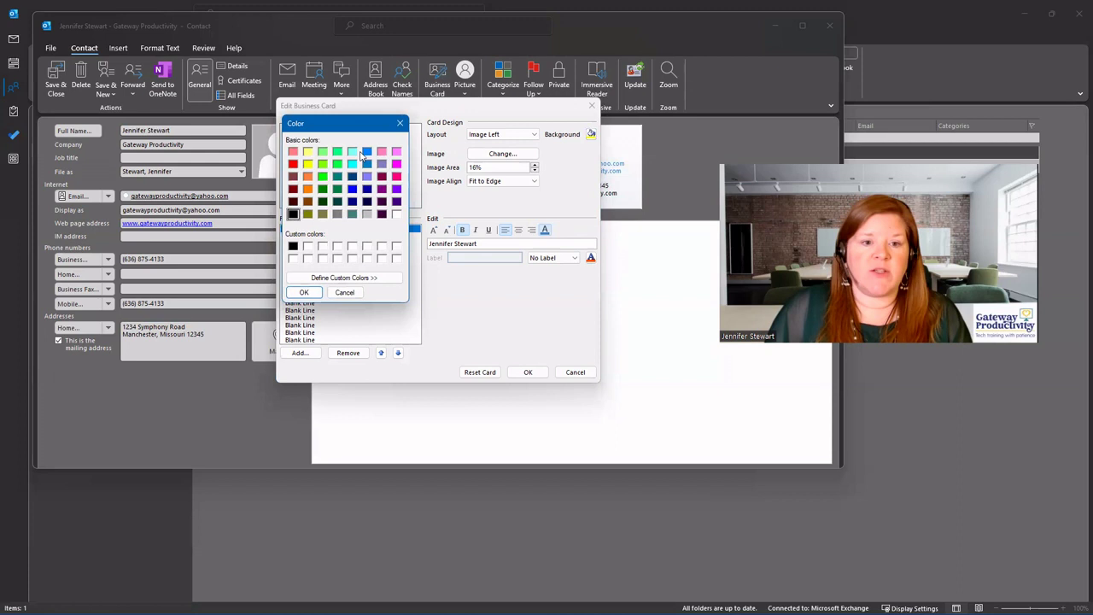
{"action": "left_click", "coordinate": [352, 189]}
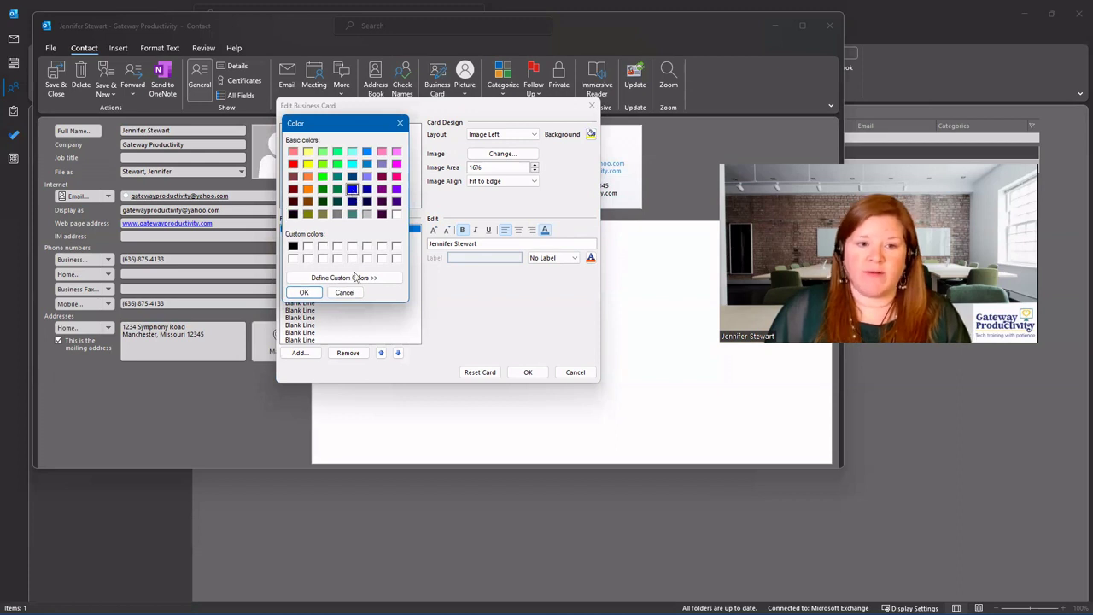
{"action": "left_click", "coordinate": [303, 292]}
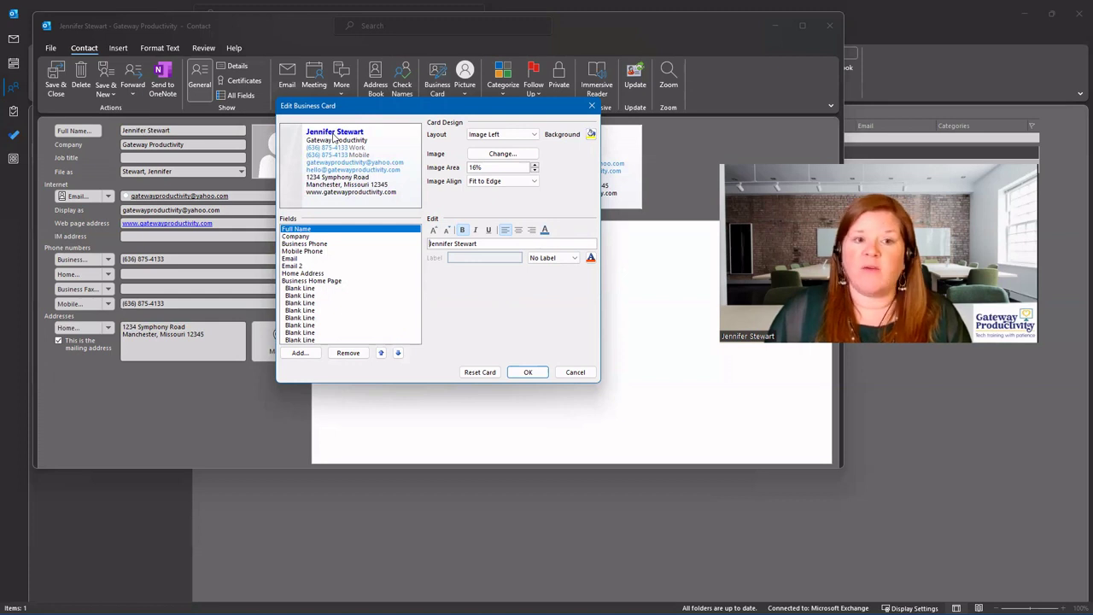
- Remove the Mobile Phone, first Email and Home Address fields from the business card
{"action": "left_click", "coordinate": [297, 237]}
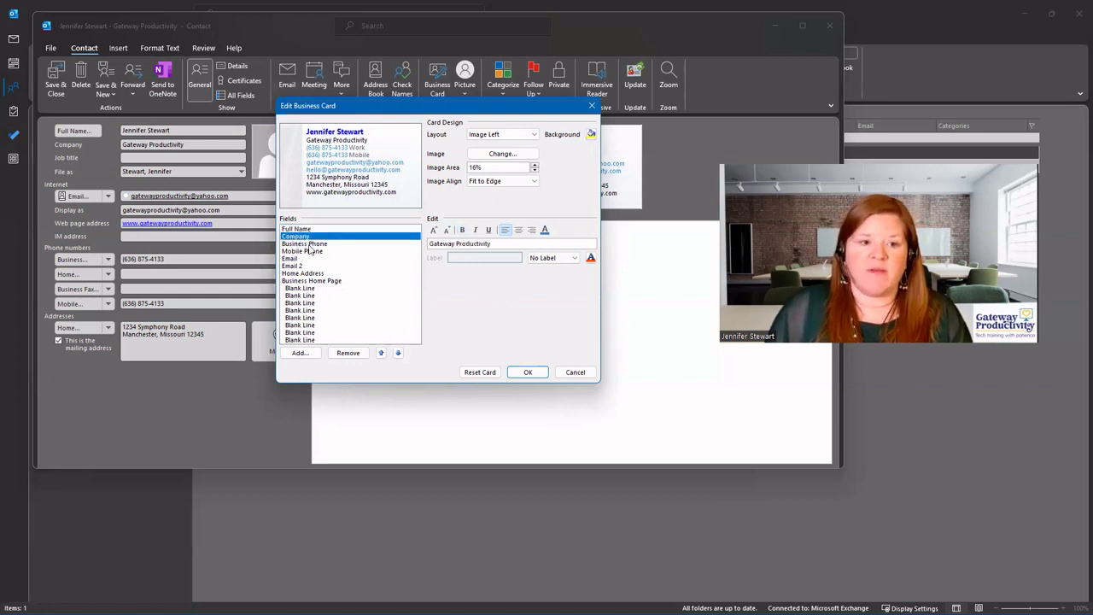
{"action": "left_click", "coordinate": [309, 245]}
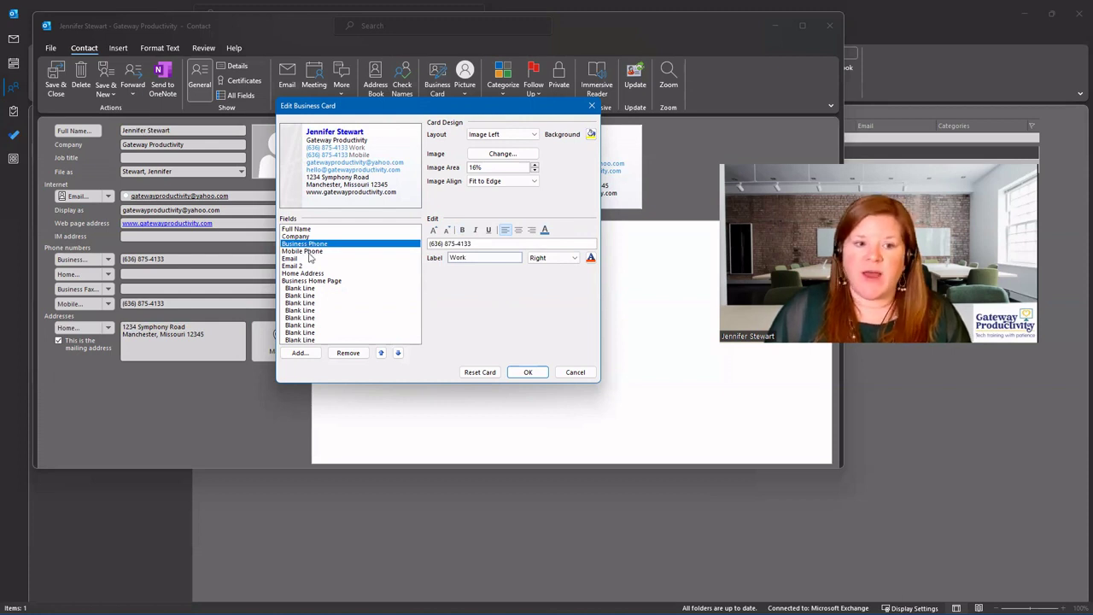
{"action": "left_click", "coordinate": [309, 252]}
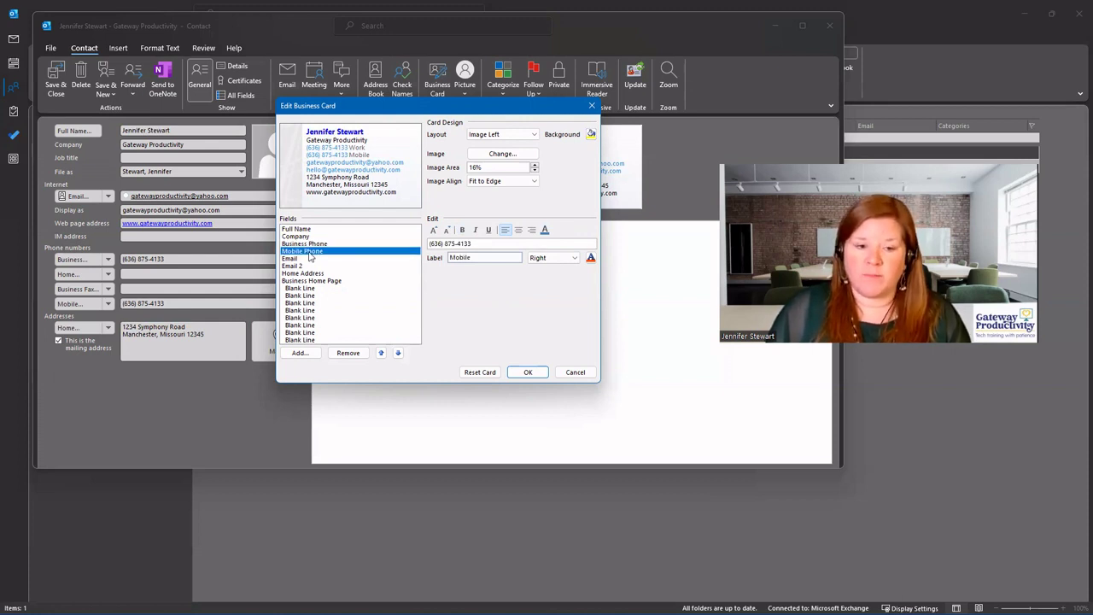
{"action": "left_click", "coordinate": [347, 353]}
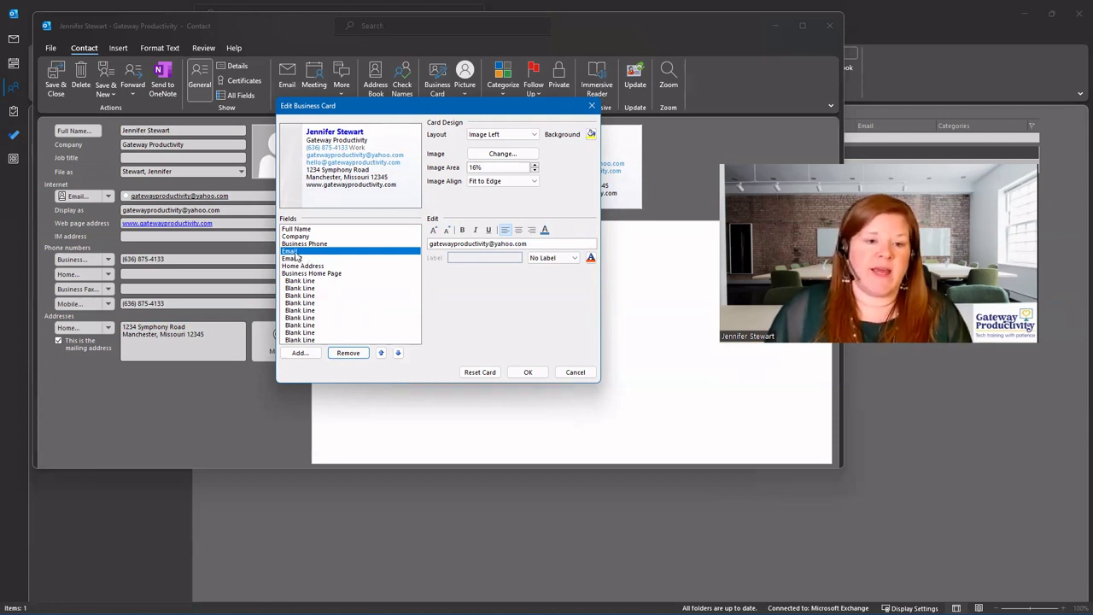
{"action": "left_click", "coordinate": [348, 353]}
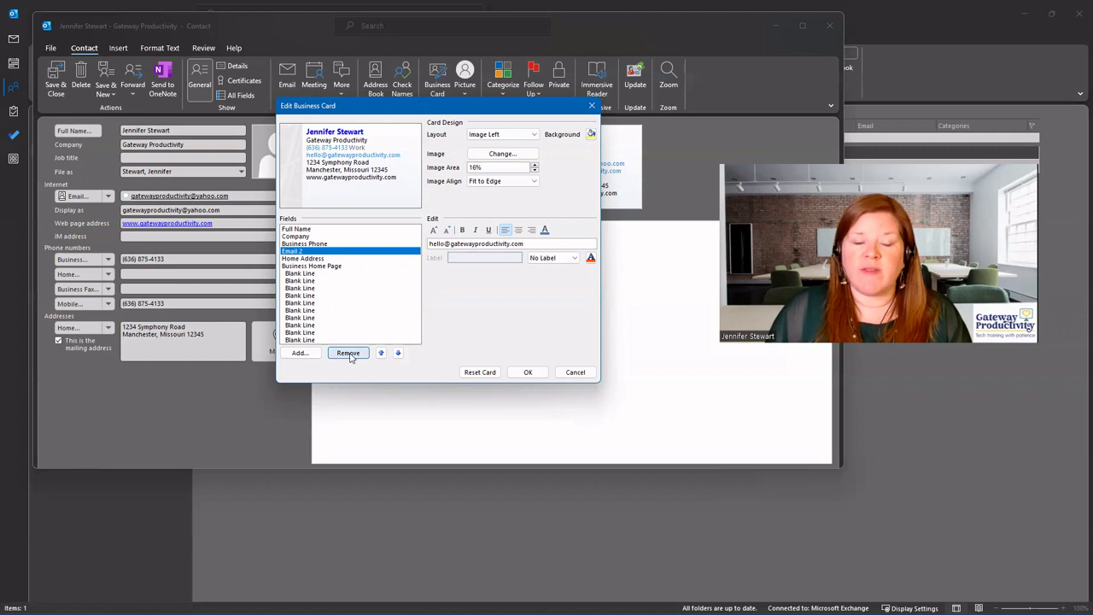
{"action": "left_click", "coordinate": [308, 258]}
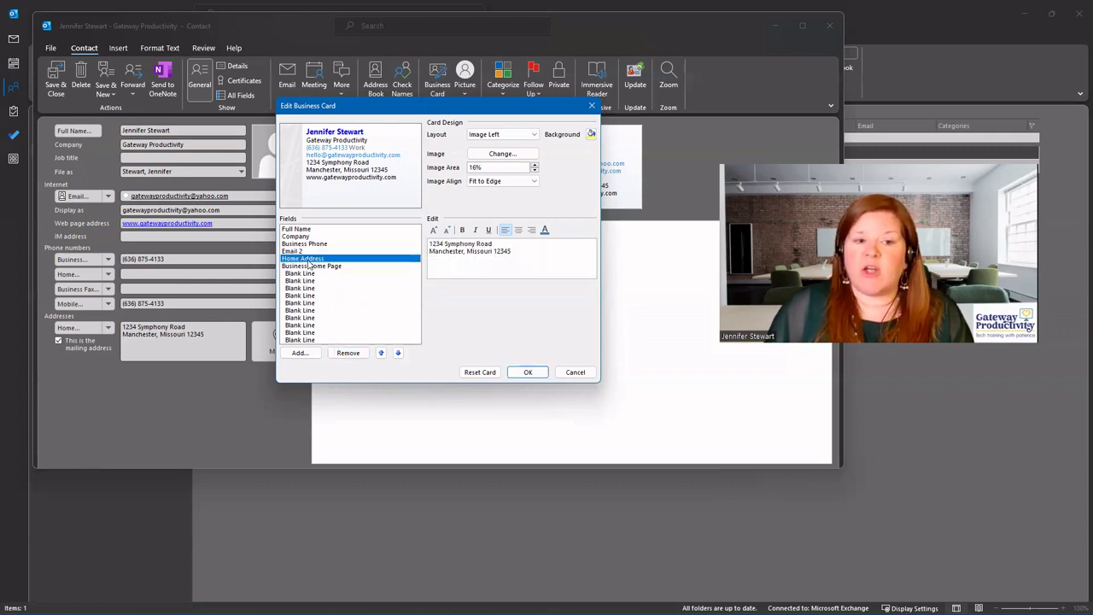
{"action": "left_click", "coordinate": [348, 354]}
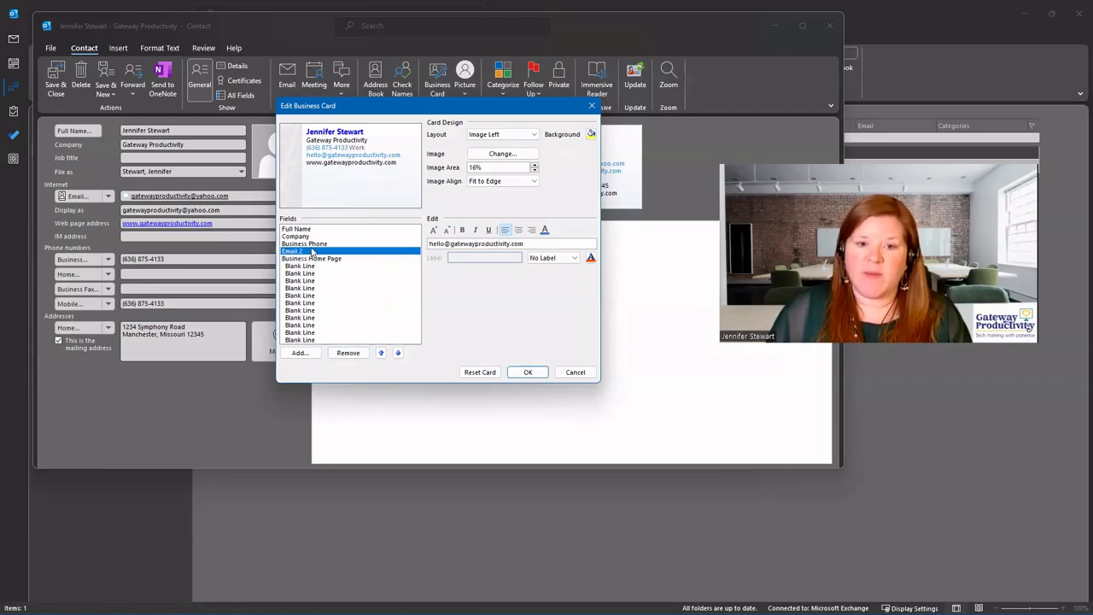
- Try the Work label of the Business Phone field in the Left position and return it to Right
{"action": "left_click", "coordinate": [313, 245]}
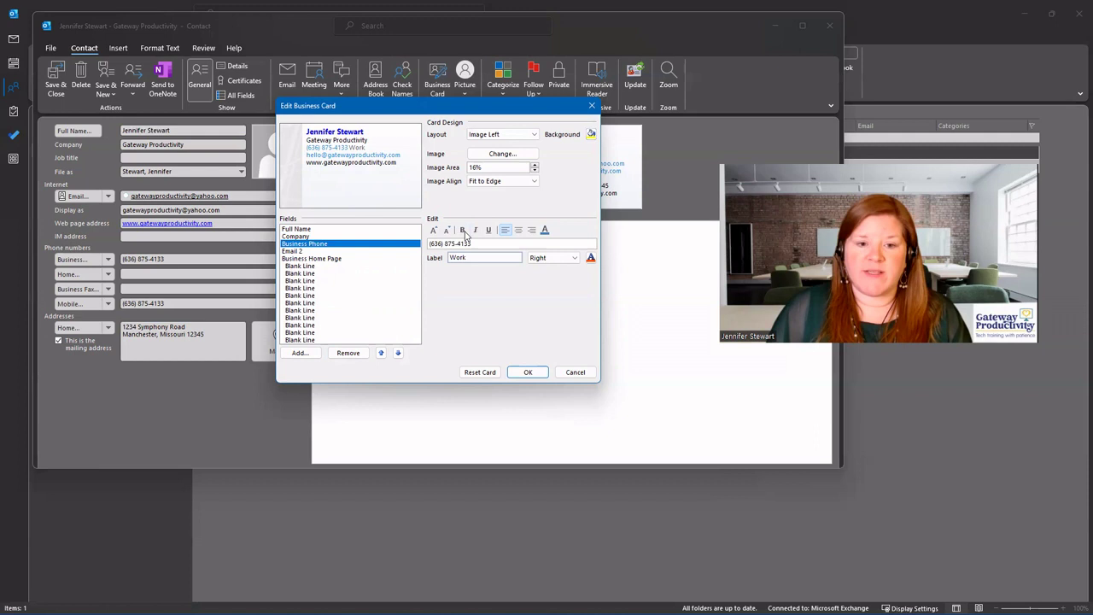
{"action": "left_click", "coordinate": [309, 237]}
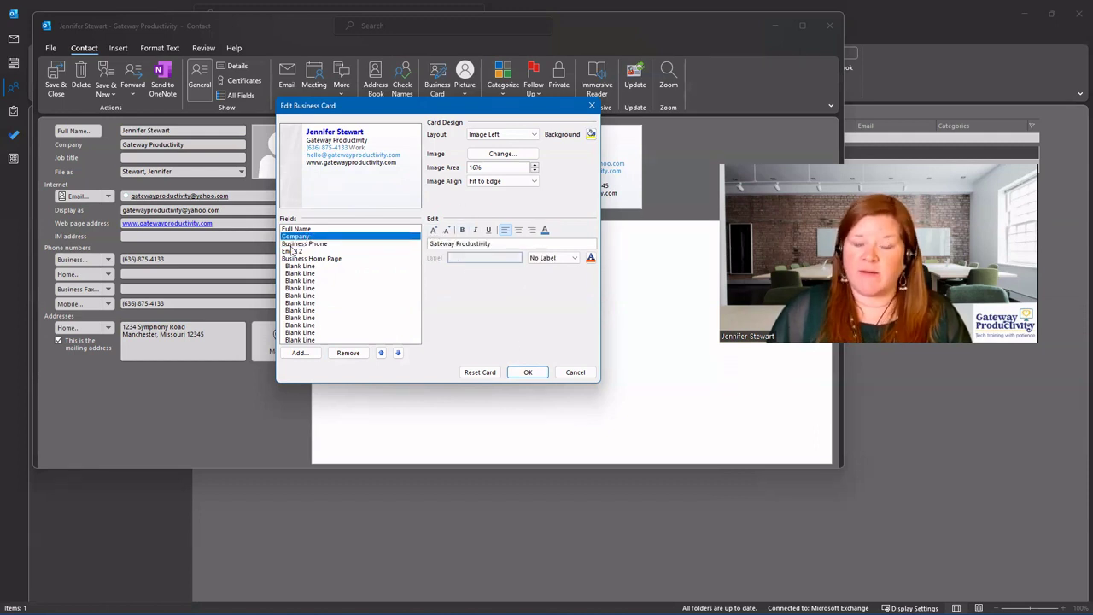
{"action": "left_click", "coordinate": [302, 244]}
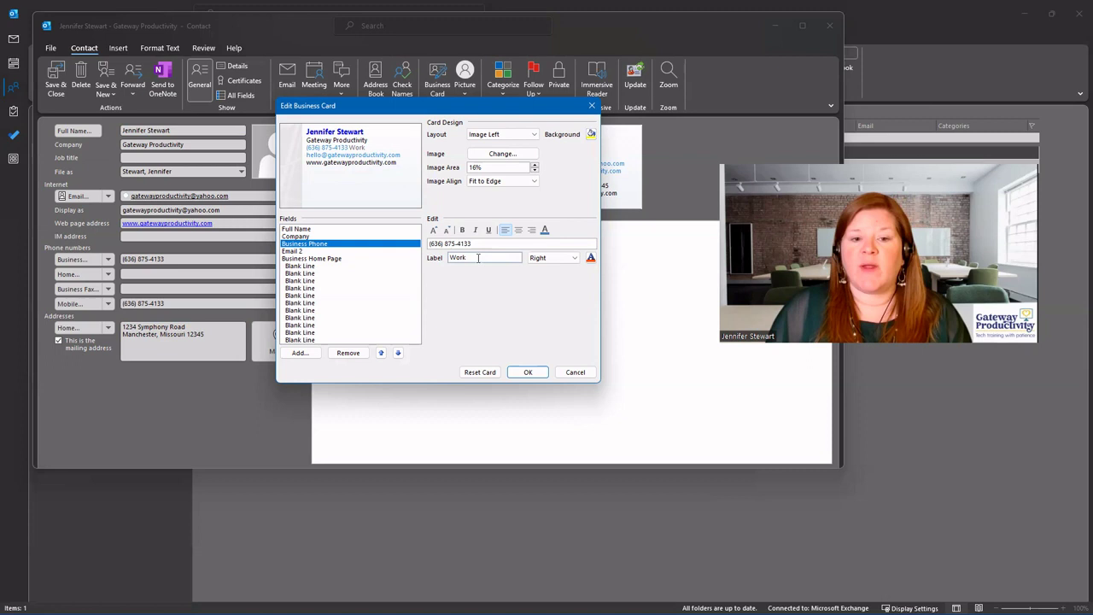
{"action": "left_click", "coordinate": [550, 259]}
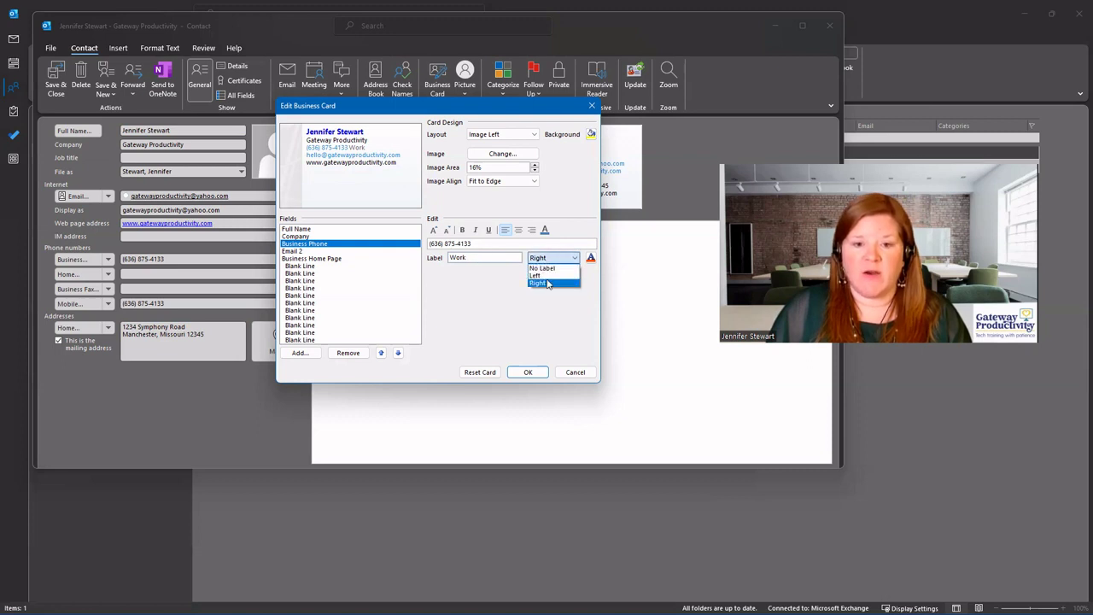
{"action": "left_click", "coordinate": [547, 276]}
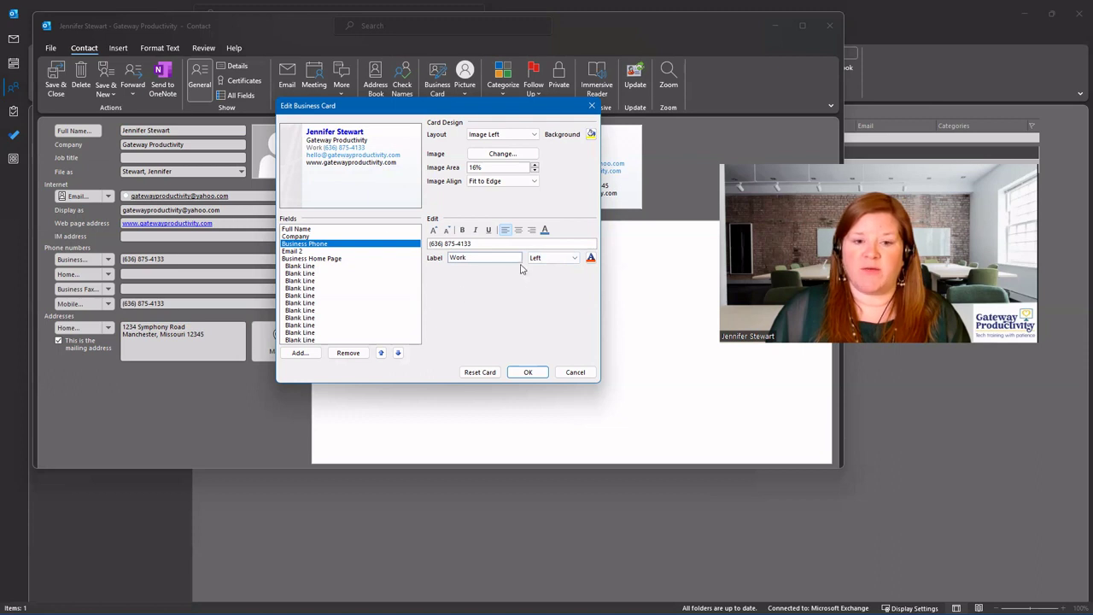
{"action": "left_click", "coordinate": [547, 257]}
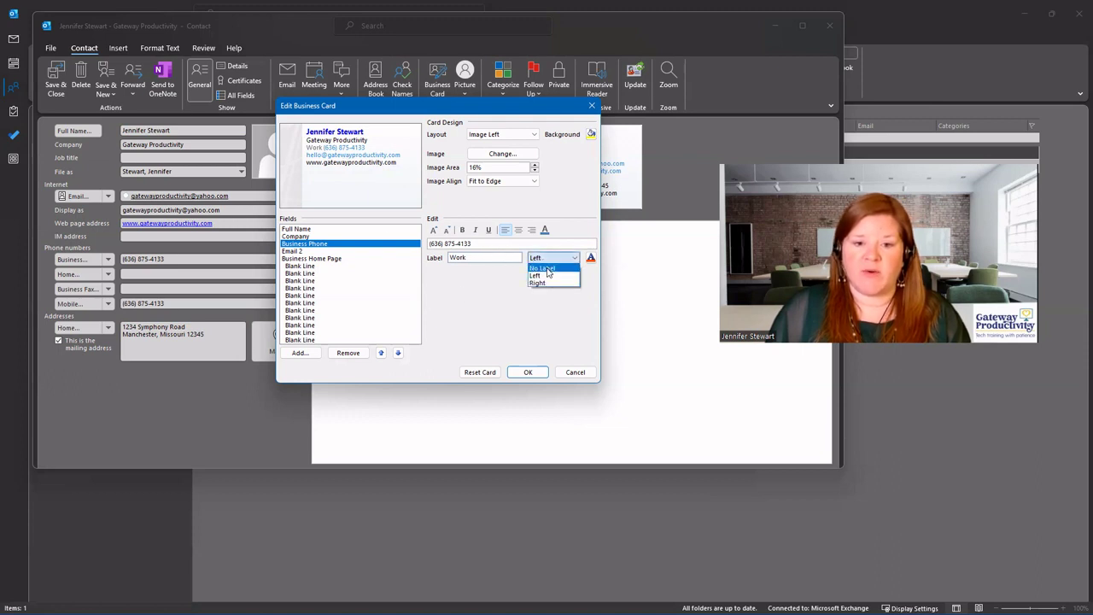
{"action": "left_click", "coordinate": [551, 285]}
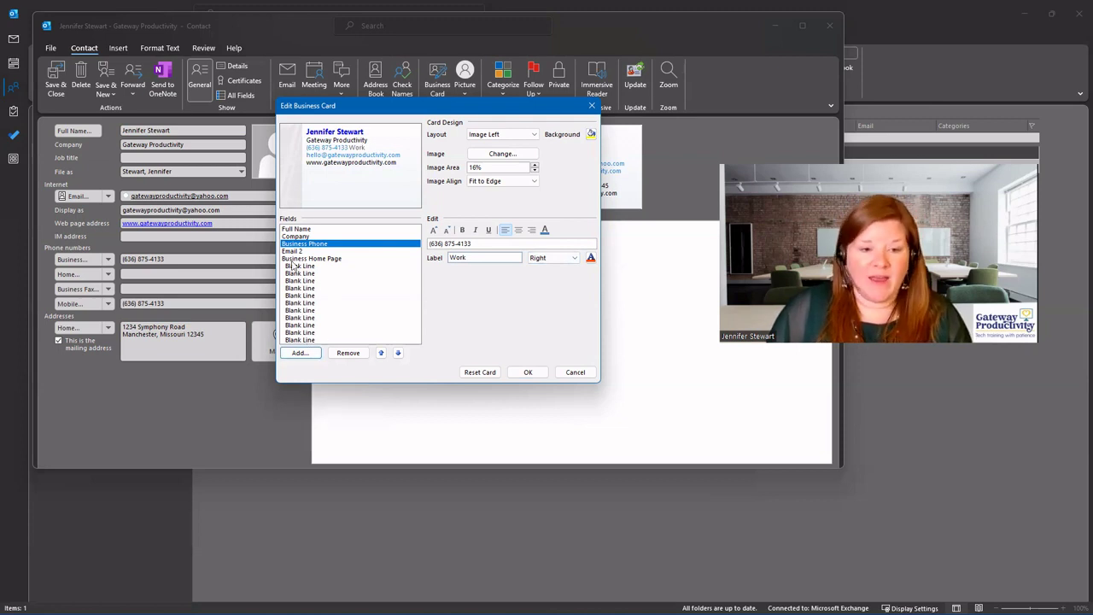
- Add a blank line directly below the Company field on the business card
{"action": "left_click", "coordinate": [304, 352]}
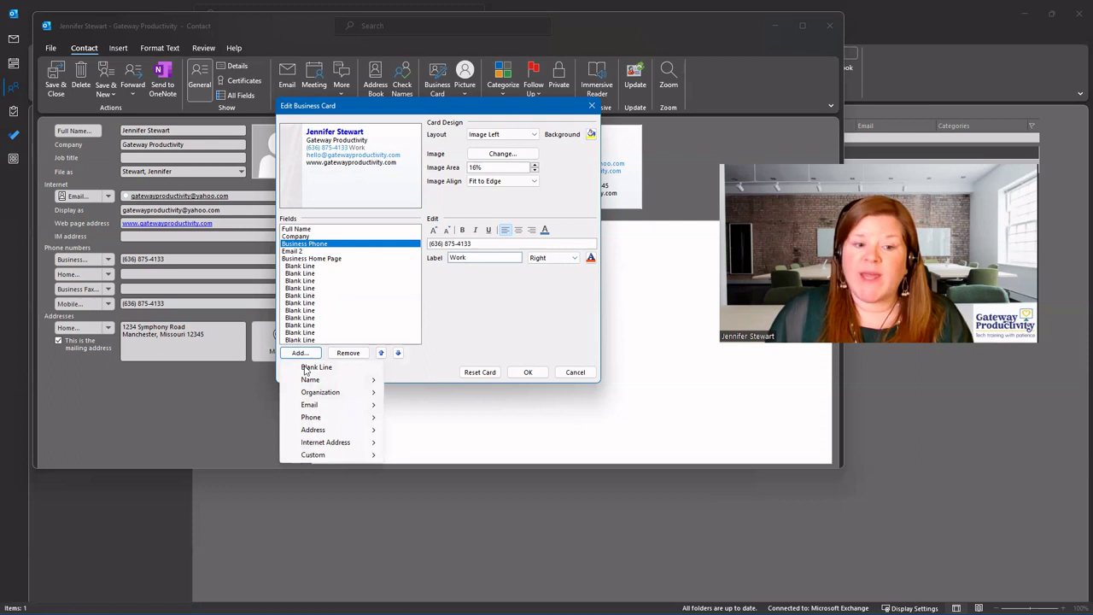
{"action": "left_click", "coordinate": [301, 245]}
{"action": "left_click", "coordinate": [300, 238]}
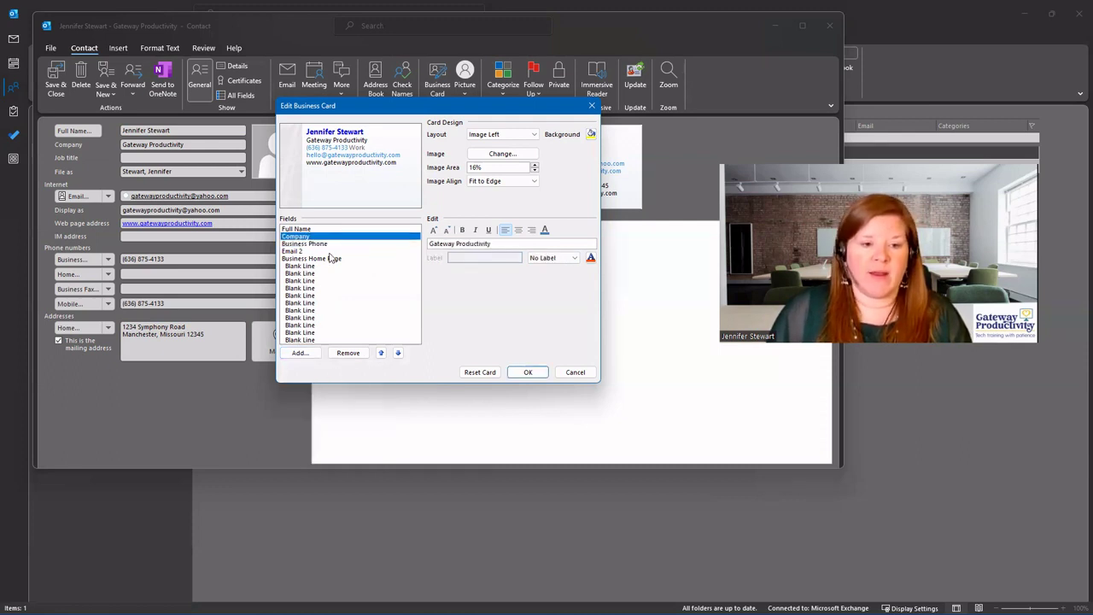
{"action": "left_click", "coordinate": [301, 352]}
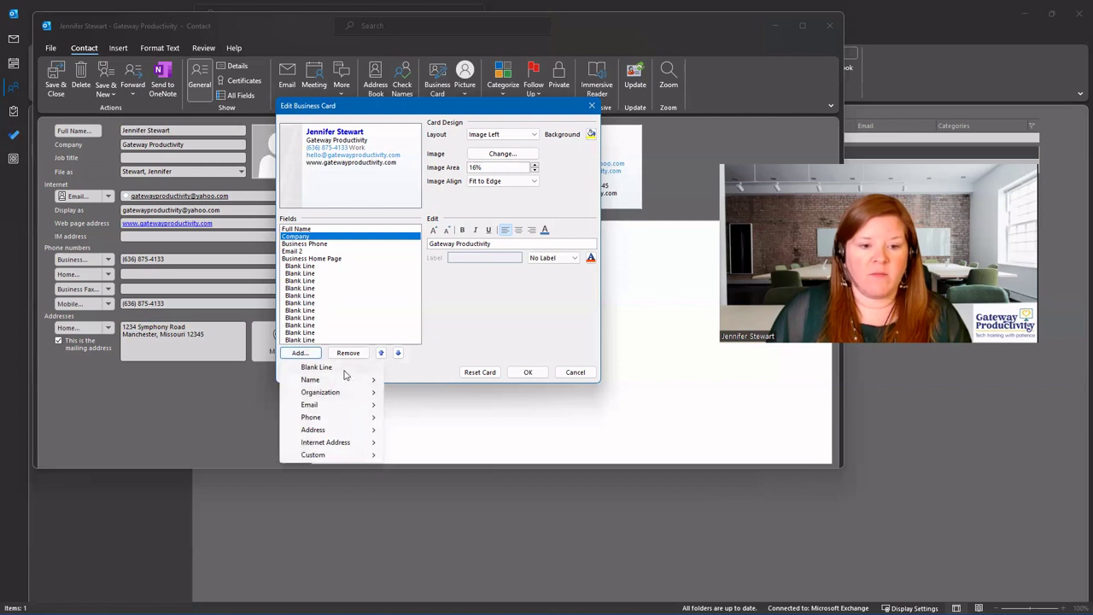
{"action": "left_click", "coordinate": [312, 436]}
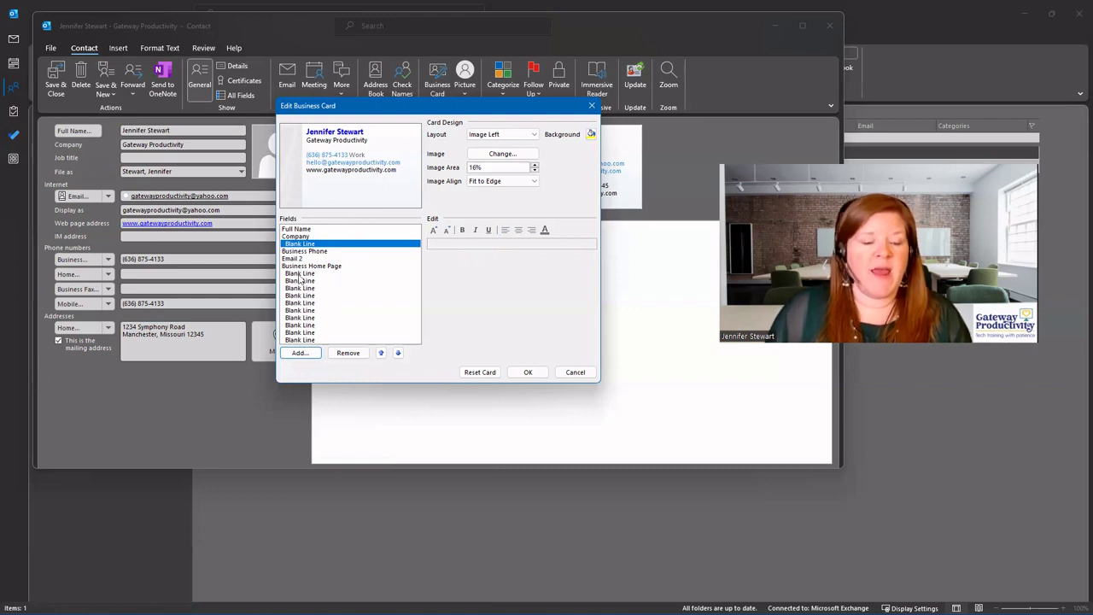
- Add a Business Address field below the new blank line on the business card
{"action": "left_click", "coordinate": [299, 353]}
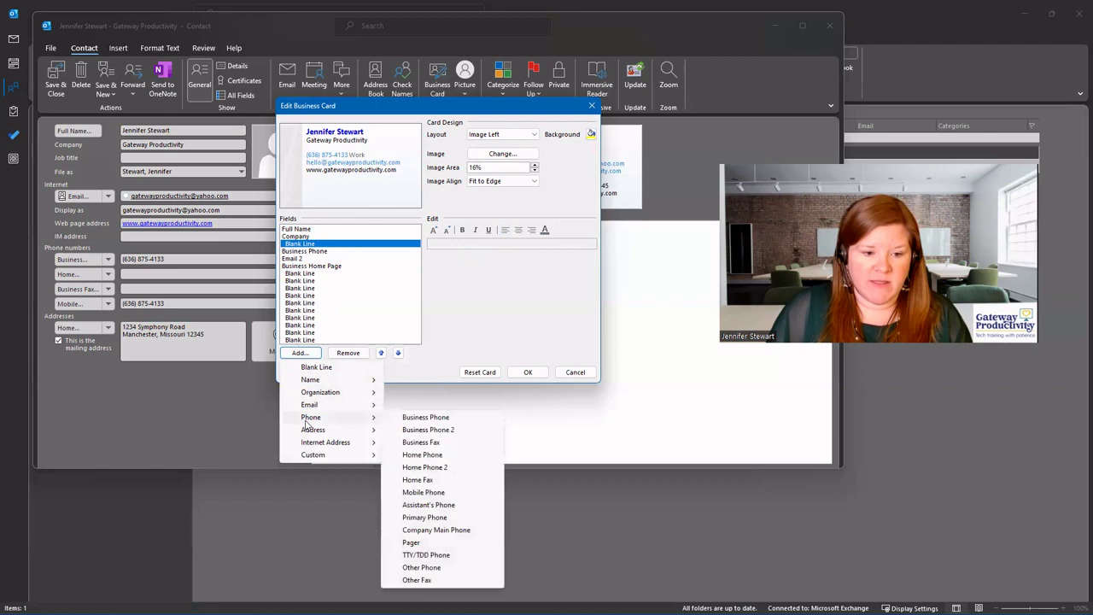
{"action": "mouse_move", "coordinate": [314, 432]}
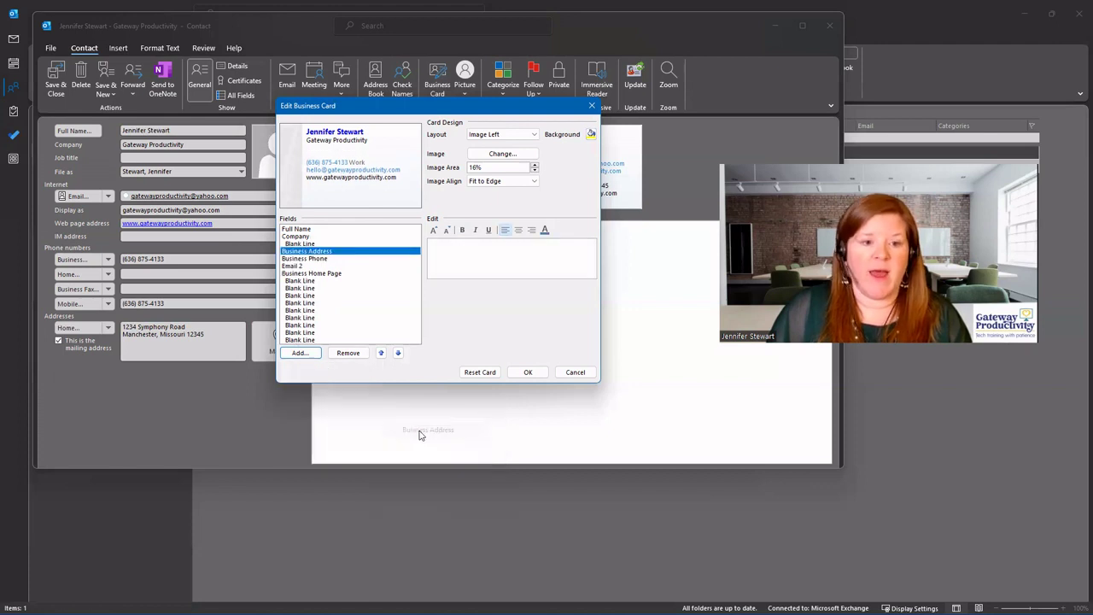
{"action": "left_click", "coordinate": [422, 430]}
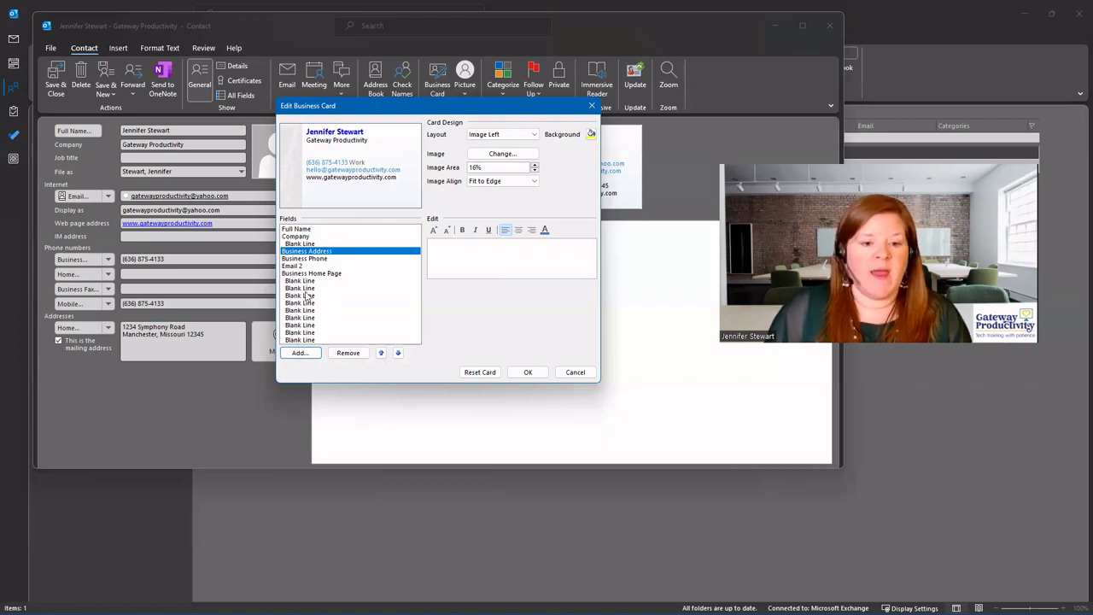
- Move the Business Address field below Business Home Page, and save the business card with its contact
{"action": "left_click", "coordinate": [398, 354]}
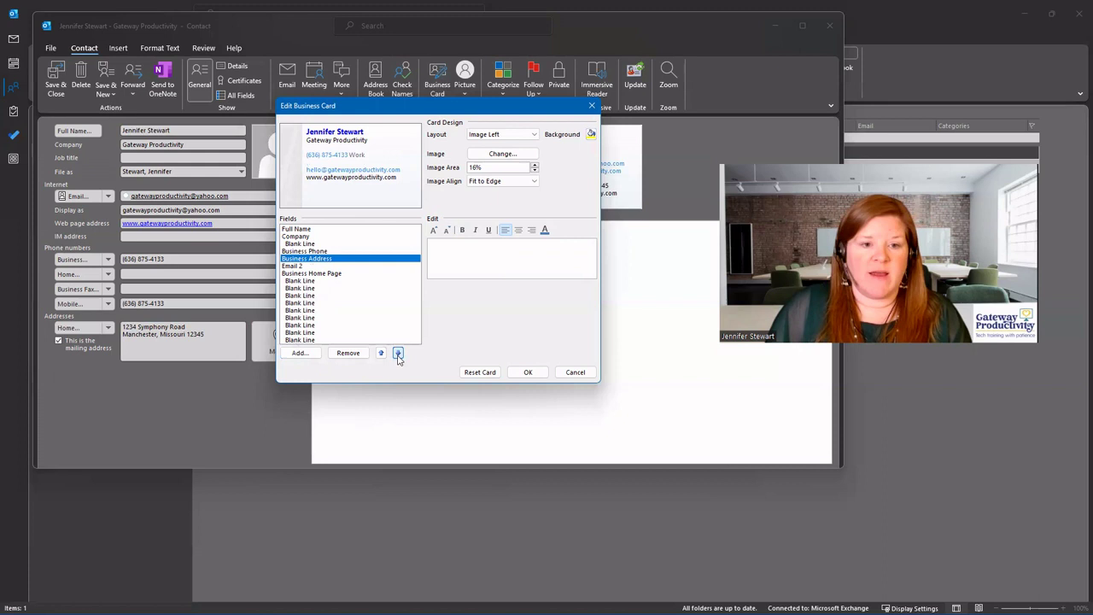
{"action": "left_click", "coordinate": [398, 353]}
{"action": "left_click", "coordinate": [398, 354]}
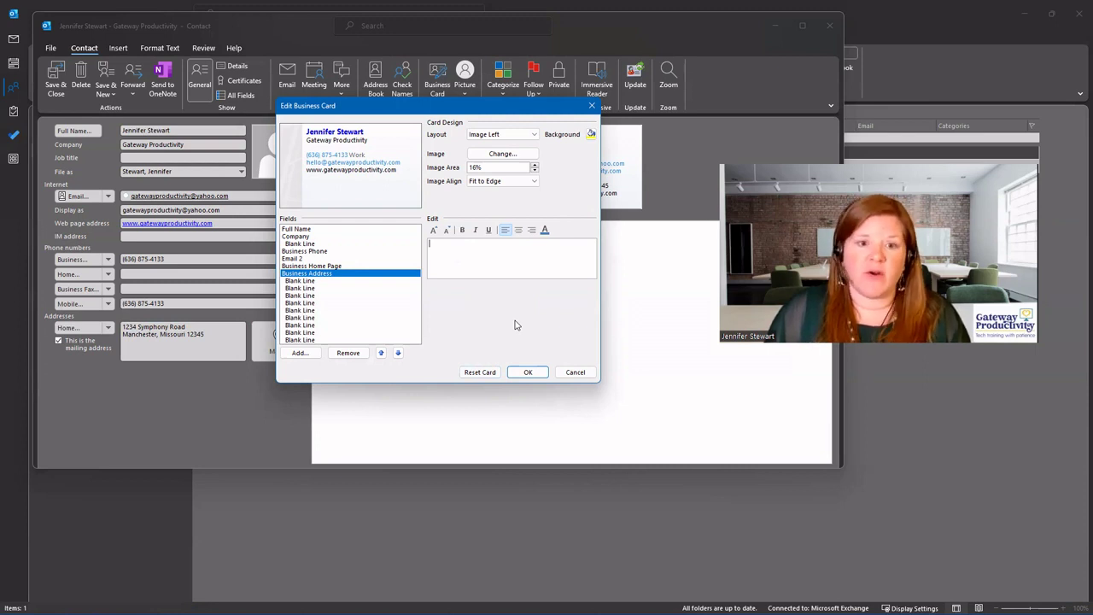
{"action": "left_click", "coordinate": [528, 371]}
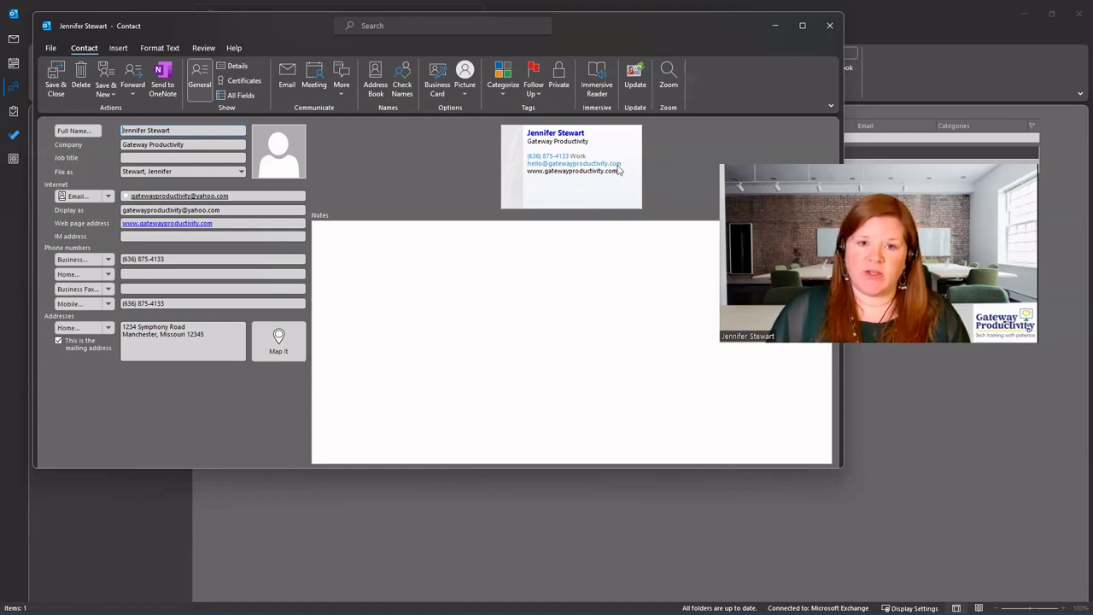
{"action": "left_click", "coordinate": [55, 79]}
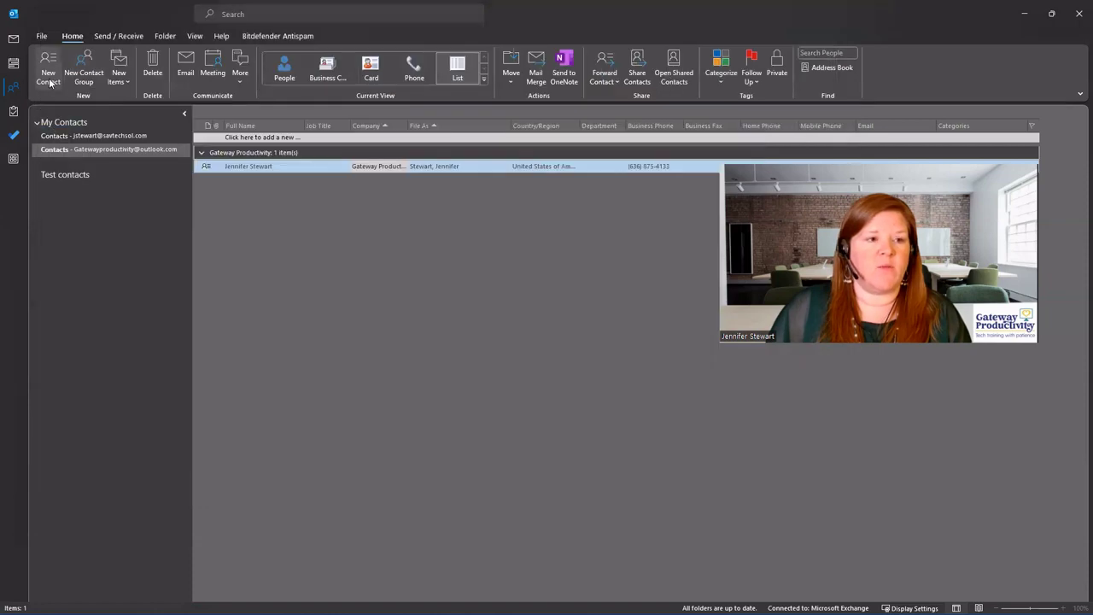
- Create a new email and insert the Gateway Productivity contact's business card from Contacts into the message body
{"action": "left_click", "coordinate": [13, 38]}
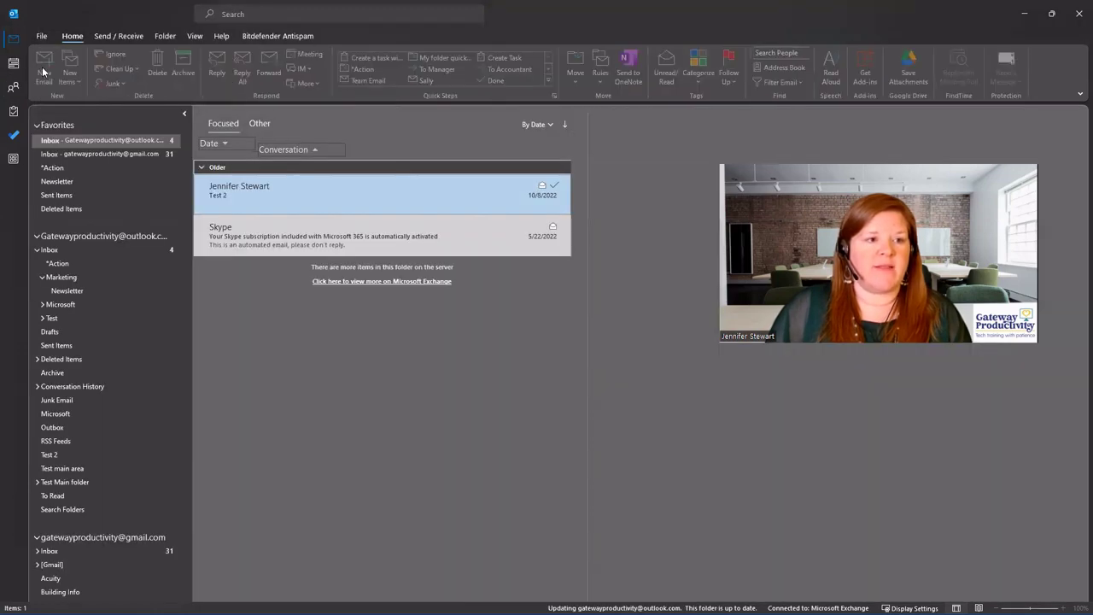
{"action": "left_click", "coordinate": [47, 68]}
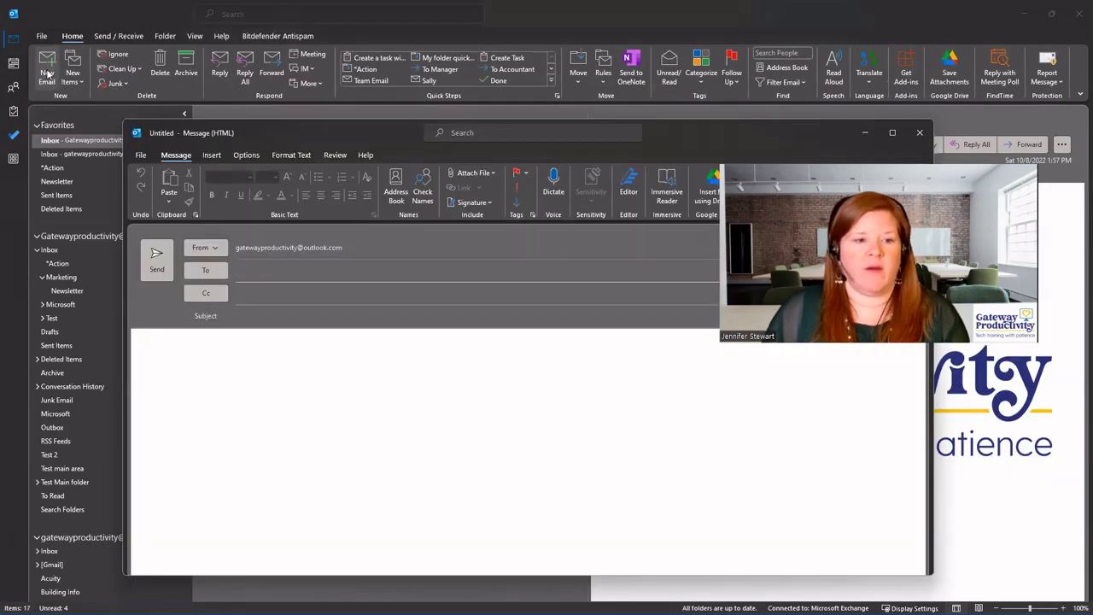
{"action": "left_click", "coordinate": [244, 366]}
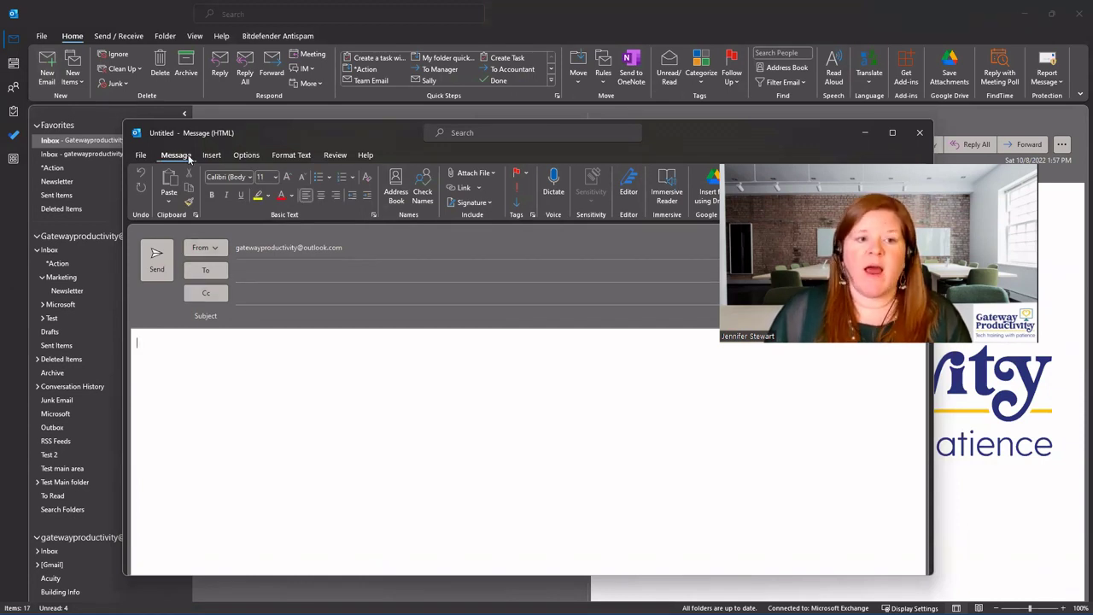
{"action": "left_click", "coordinate": [211, 155]}
{"action": "left_click", "coordinate": [203, 191]}
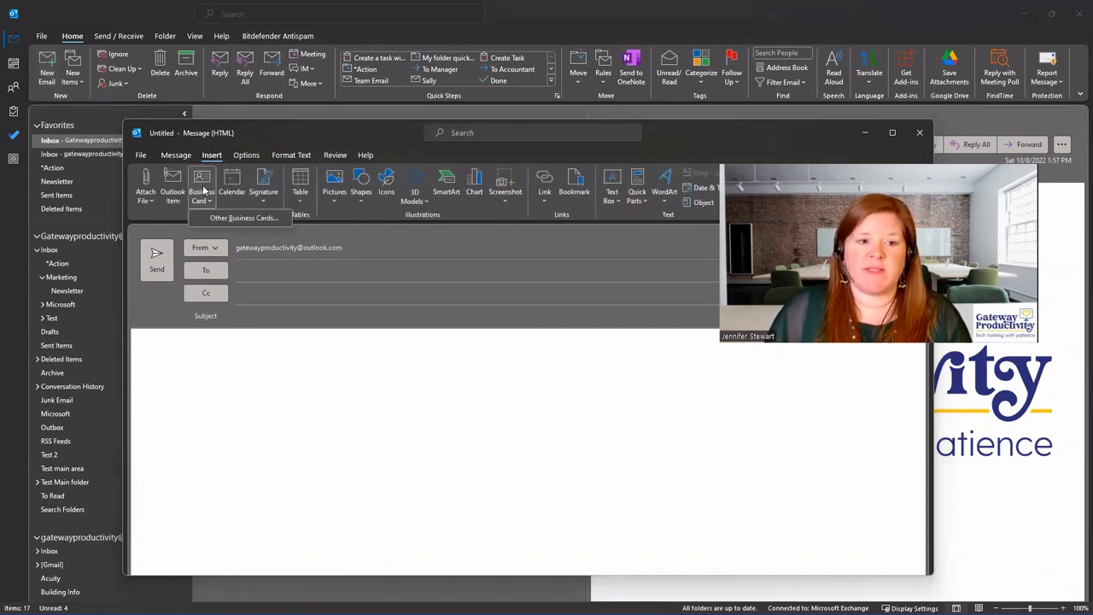
{"action": "left_click", "coordinate": [210, 219]}
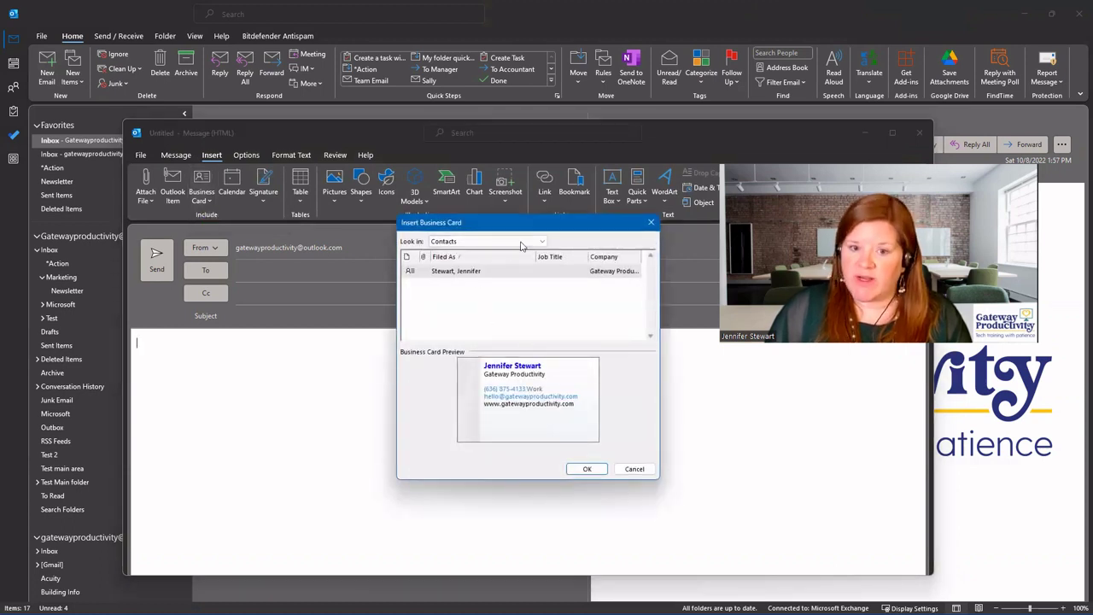
{"action": "left_click", "coordinate": [587, 468]}
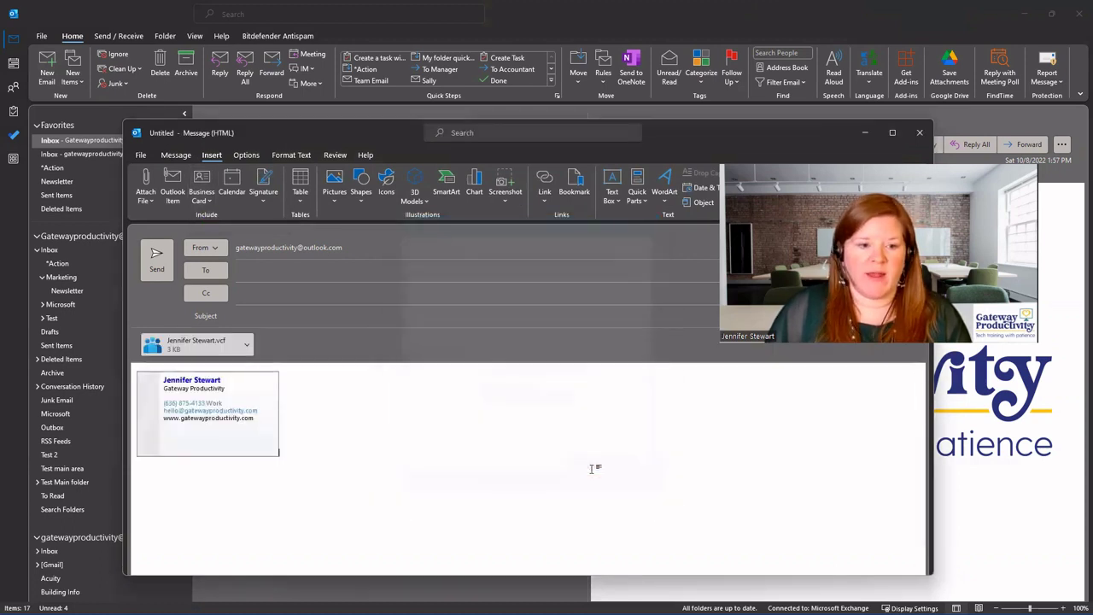